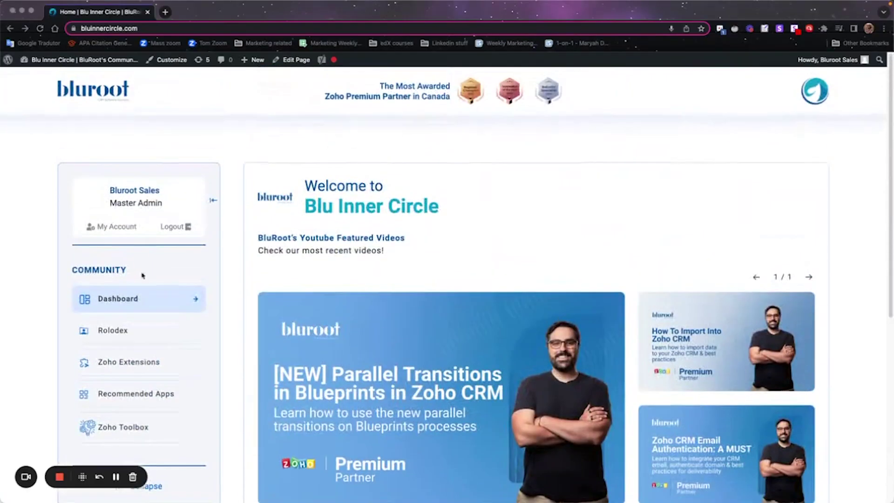
Step: Open the Rolodex section from the Blu Inner Circle community sidebar
{"action": "left_click", "coordinate": [117, 332]}
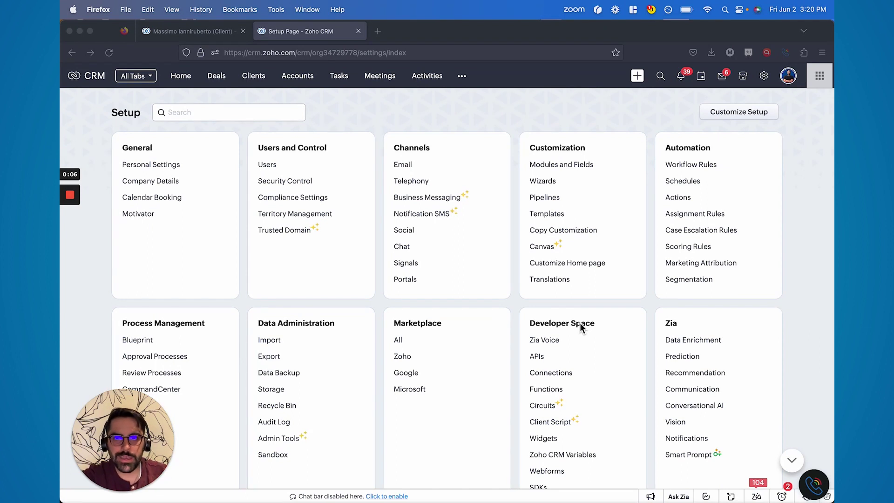
Step: Open the Zia Smart Prompt settings and follow the 'How to find your secret key?' link
{"action": "scroll", "coordinate": [580, 327], "scroll_direction": "down", "scroll_amount": 3}
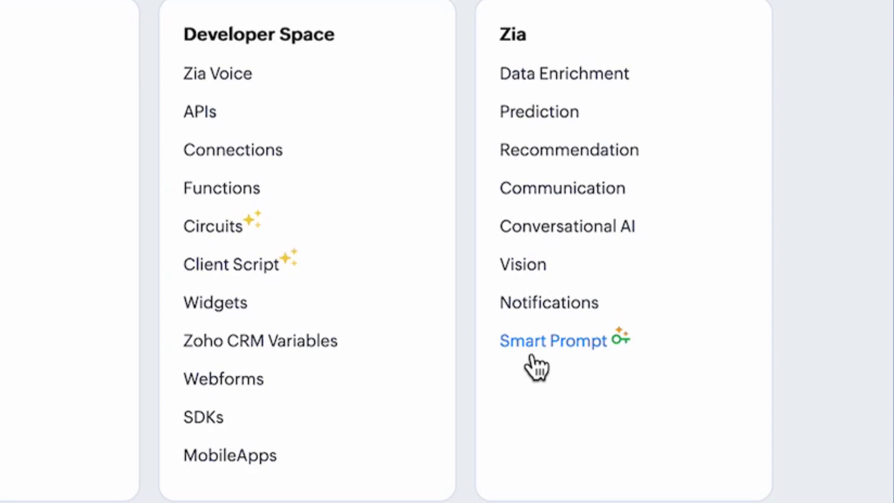
{"action": "left_click", "coordinate": [532, 355]}
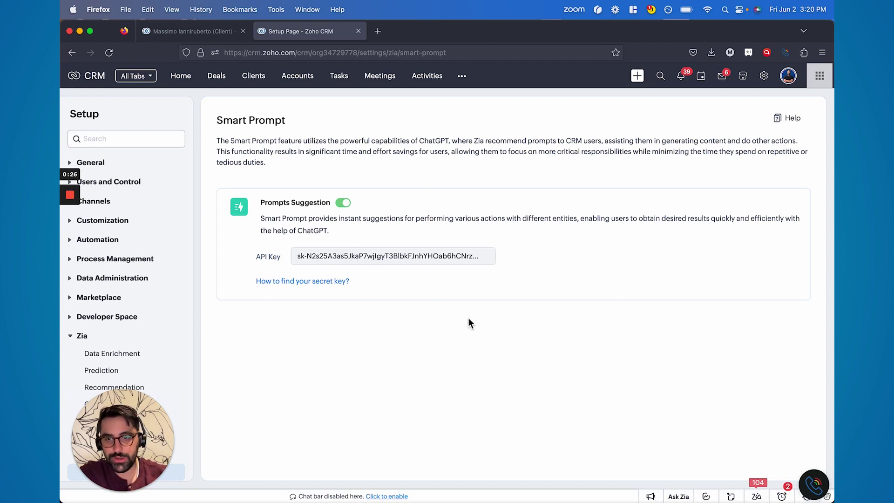
{"action": "left_click", "coordinate": [324, 291]}
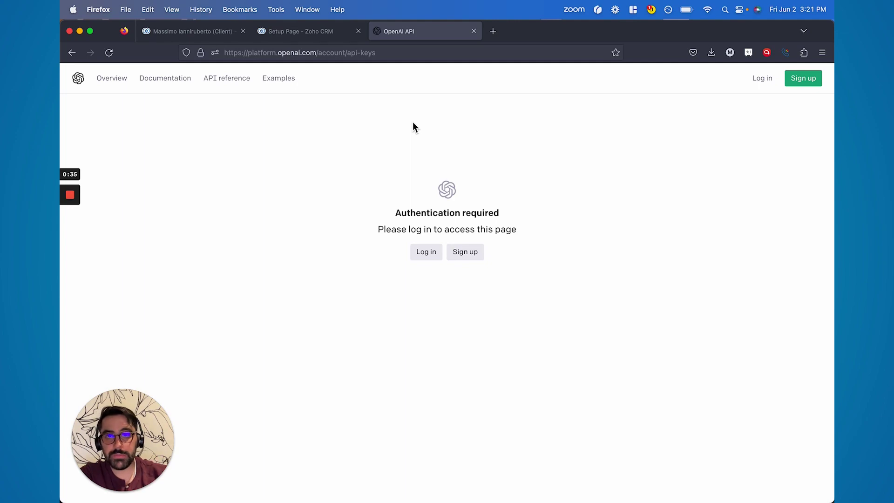
Step: Close the OpenAI API-keys tab to return to Zoho CRM
{"action": "left_click", "coordinate": [474, 31]}
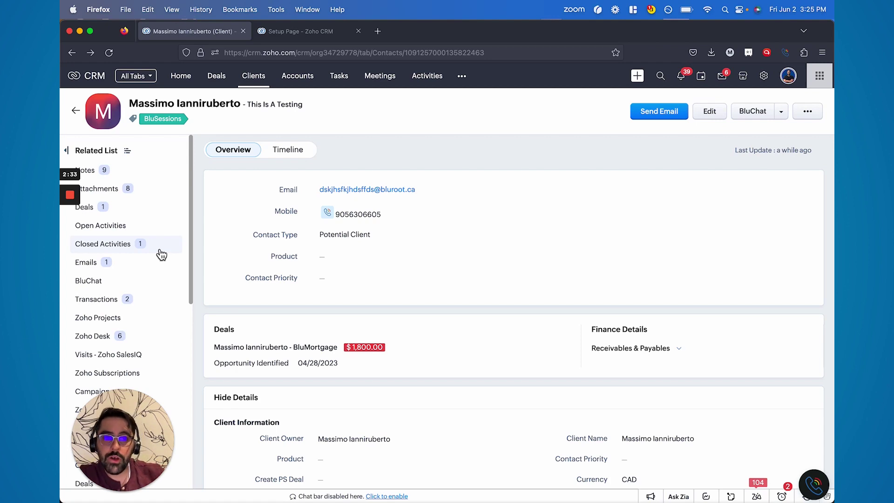
Step: Generate a 'Welcome a new customer' Smart Prompt draft in the new email to the contact
{"action": "mouse_move", "coordinate": [177, 272]}
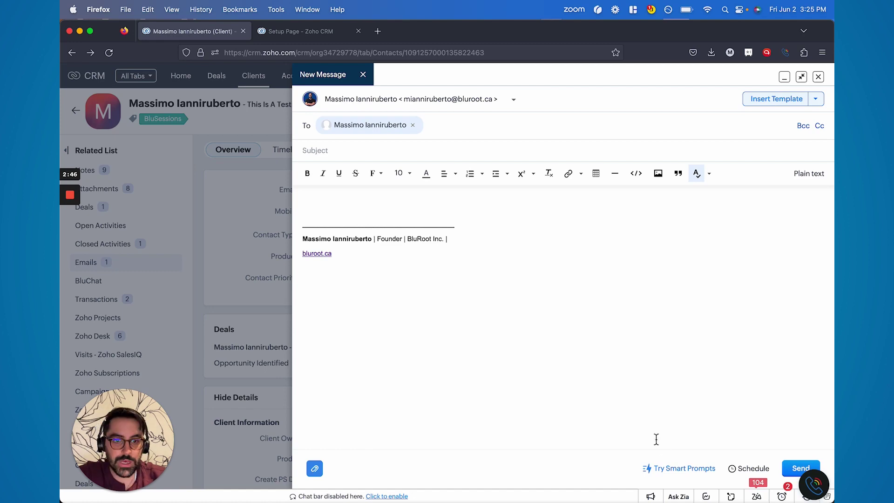
{"action": "left_click", "coordinate": [671, 468]}
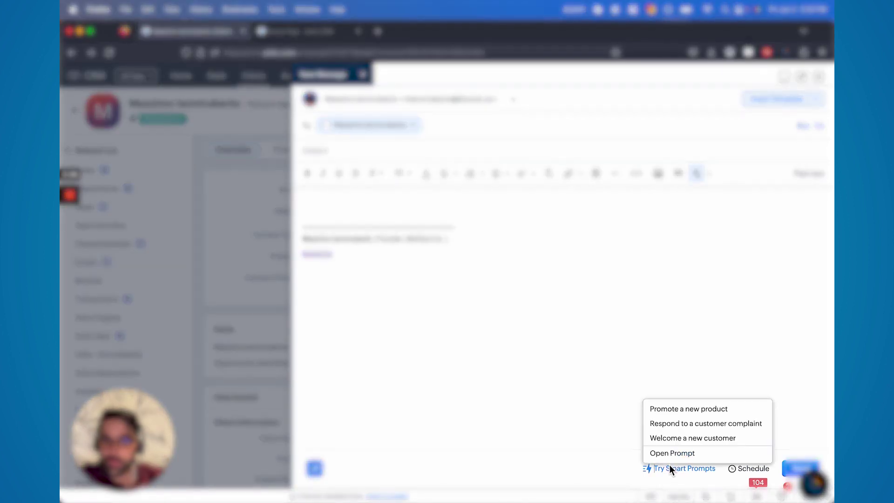
{"action": "left_click", "coordinate": [679, 438]}
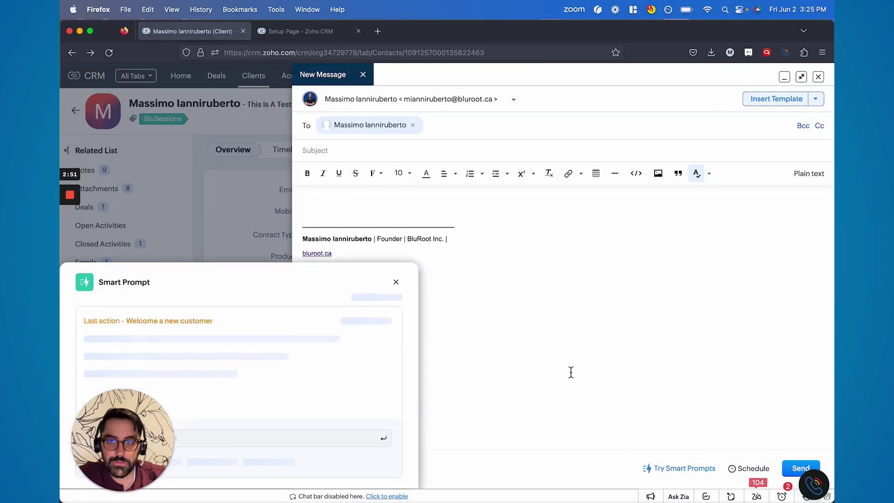
{"action": "left_click_drag", "start_coordinate": [132, 430], "coordinate": [795, 161]}
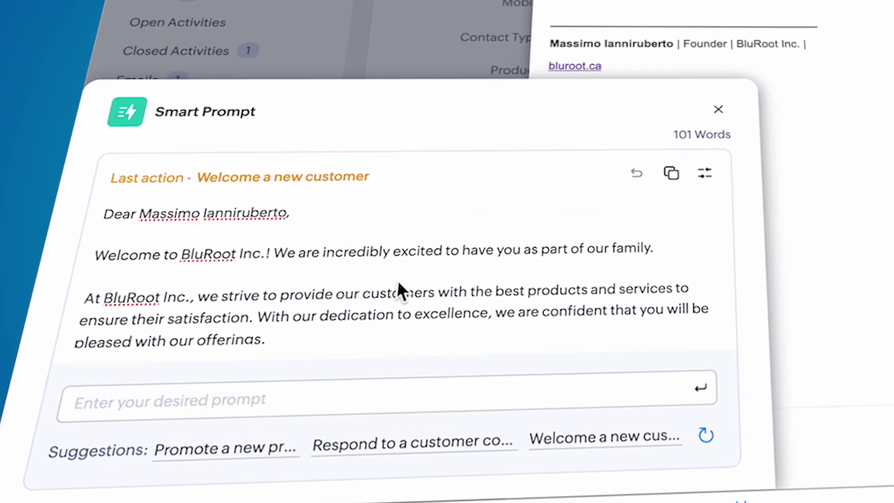
{"action": "scroll", "coordinate": [400, 286], "scroll_direction": "down", "scroll_amount": 5}
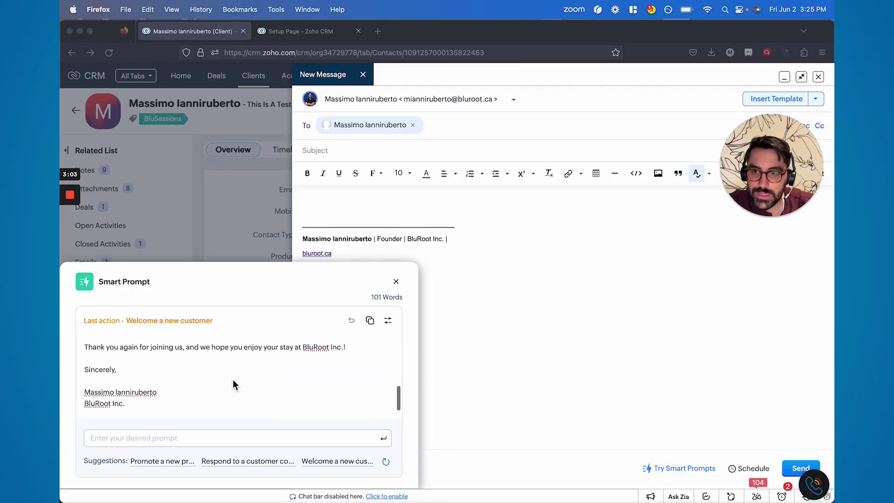
{"action": "scroll", "coordinate": [233, 380], "scroll_direction": "up", "scroll_amount": 5}
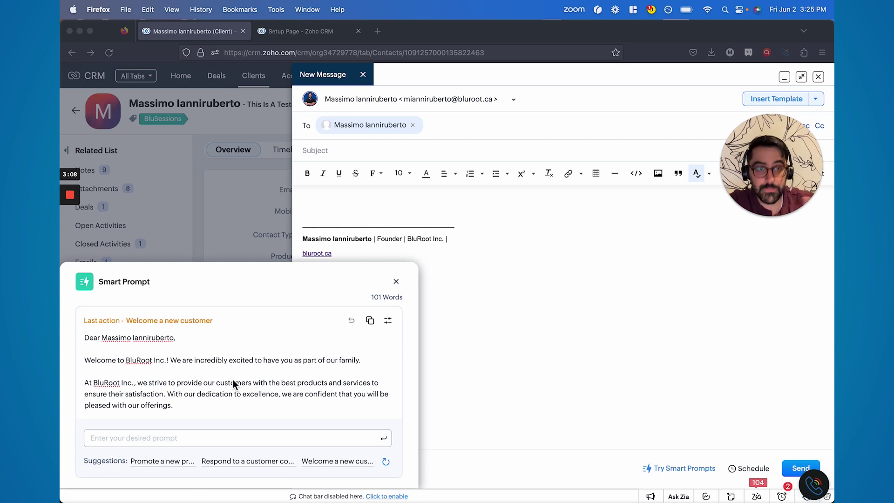
Step: Type a greeting to the contact by first name and 'I really want to have a demo with you.'
{"action": "left_click", "coordinate": [396, 281]}
{"action": "type", "text": "Hi Massimo,"}
{"action": "key", "text": "Return"}
{"action": "type", "text": "I reall"}
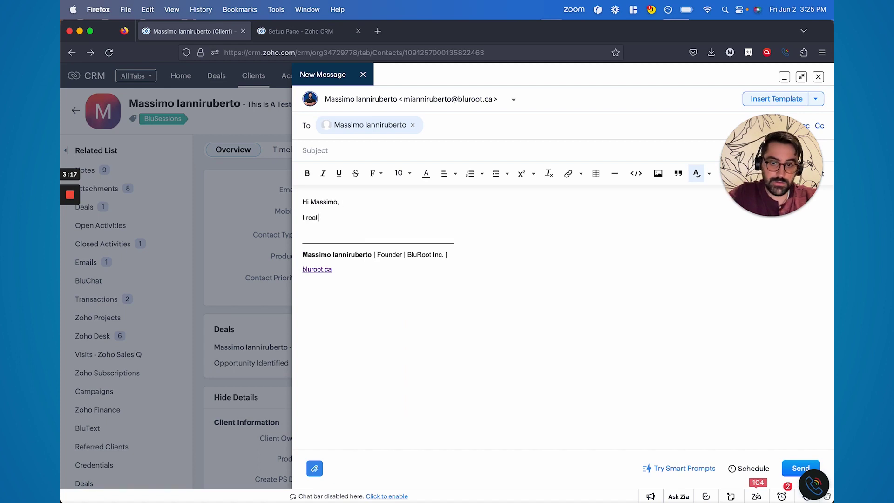
{"action": "type", "text": "y want to have a demo with you."}
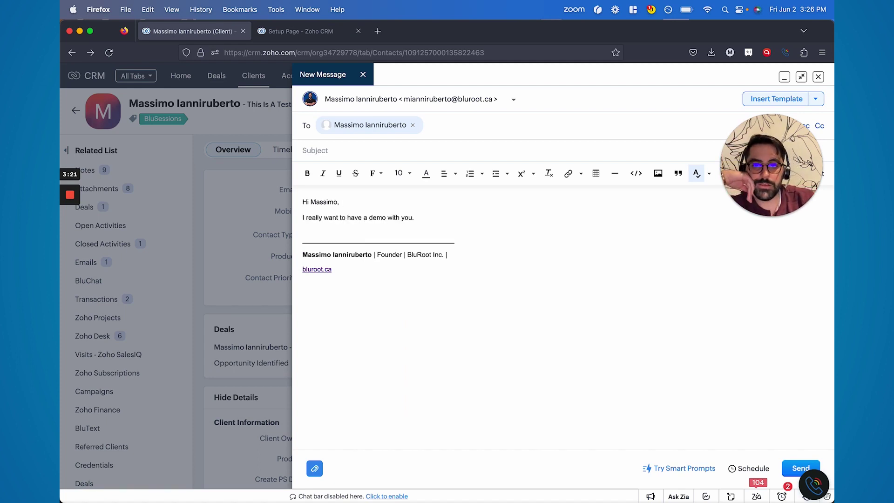
Step: Have Smart Prompt rephrase the email text in a Sarcastic writing style
{"action": "left_click", "coordinate": [667, 467]}
{"action": "left_click", "coordinate": [694, 453]}
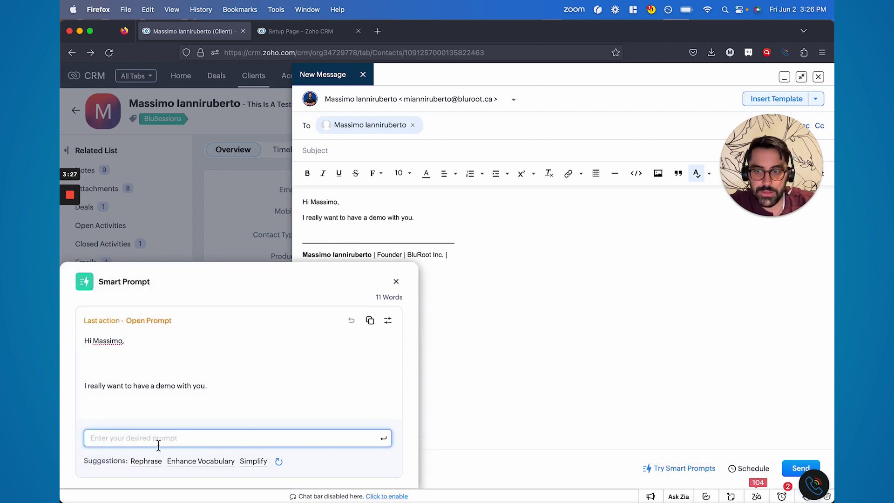
{"action": "left_click", "coordinate": [147, 461]}
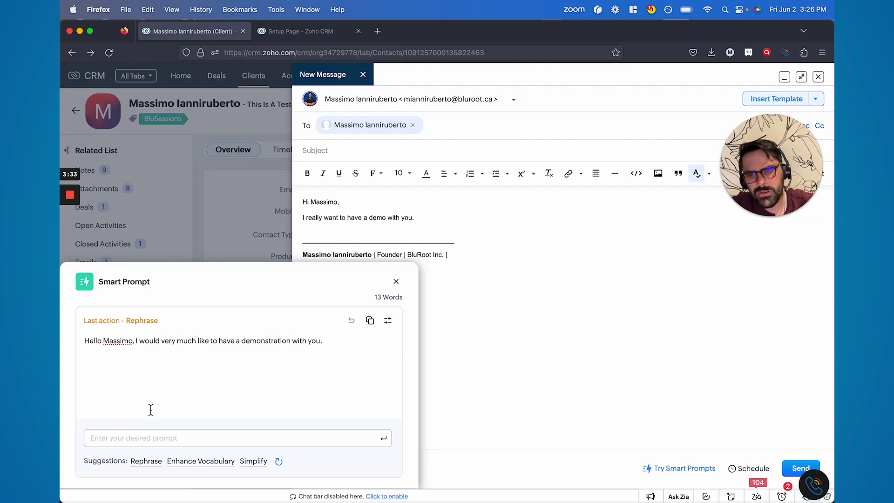
{"action": "left_click", "coordinate": [388, 321]}
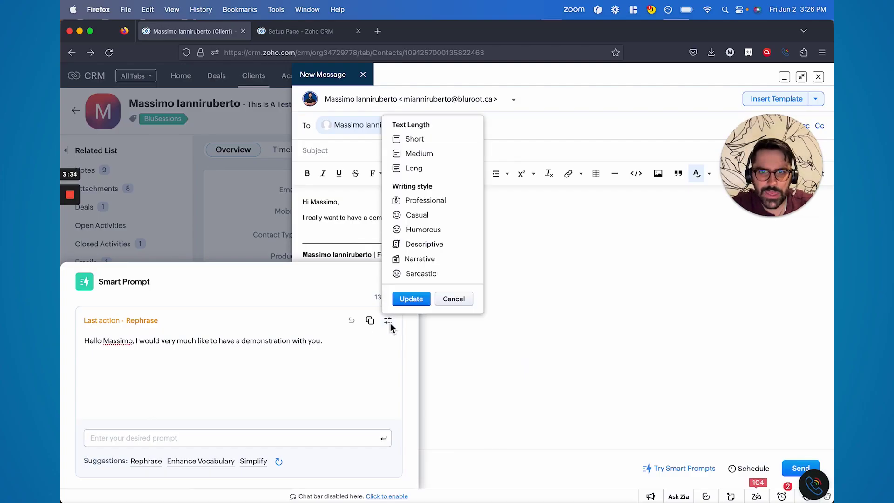
{"action": "left_click", "coordinate": [419, 274]}
{"action": "left_click", "coordinate": [411, 299]}
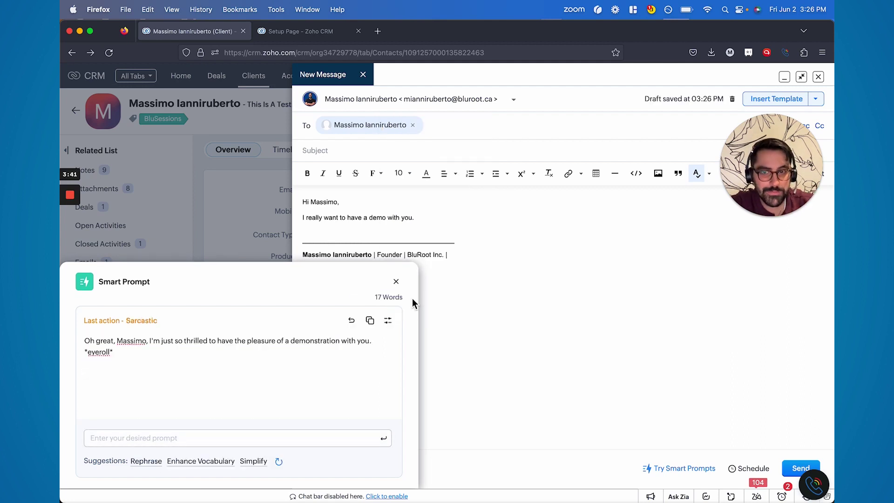
Step: Regenerate the rephrased text in a Professional writing style, then close the panel
{"action": "left_click", "coordinate": [388, 321]}
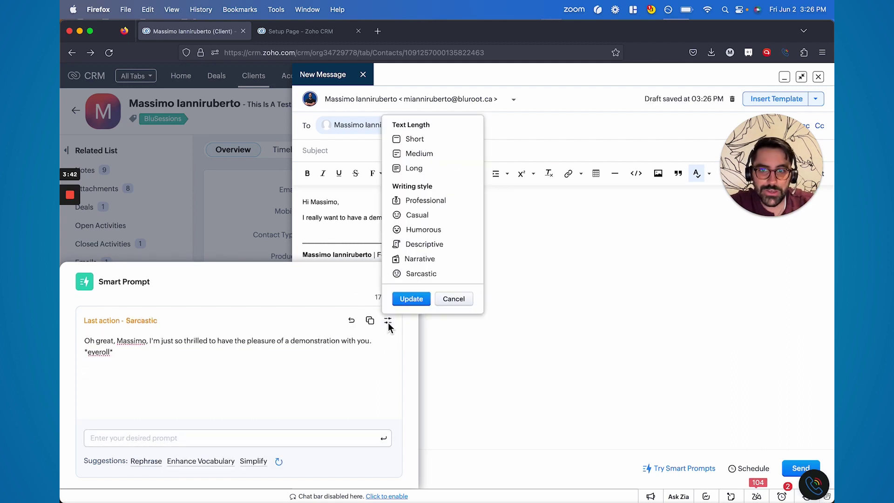
{"action": "left_click", "coordinate": [417, 202]}
{"action": "left_click", "coordinate": [411, 300]}
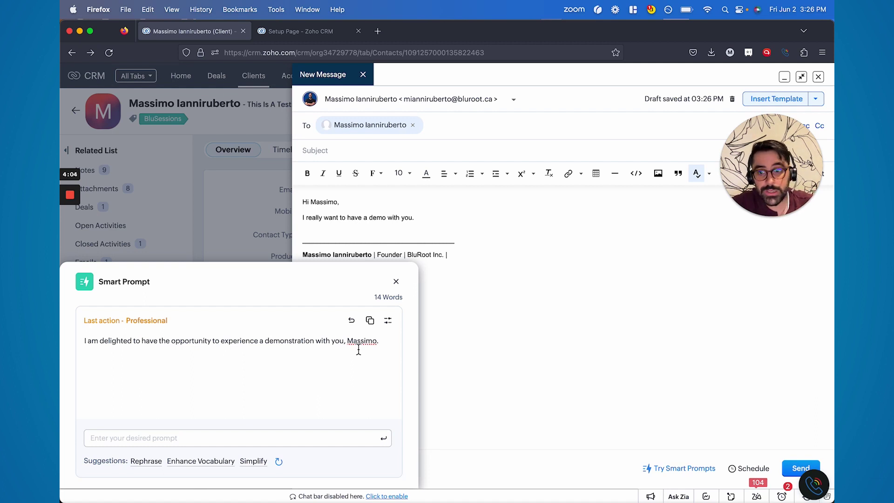
{"action": "left_click", "coordinate": [395, 281]}
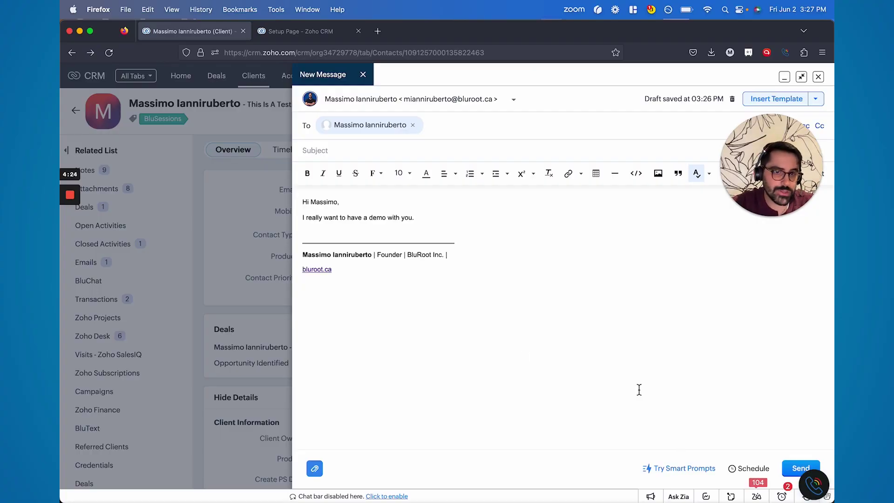
Step: Have Smart Prompt rewrite the email text with Short length and Professional style
{"action": "left_click", "coordinate": [676, 470]}
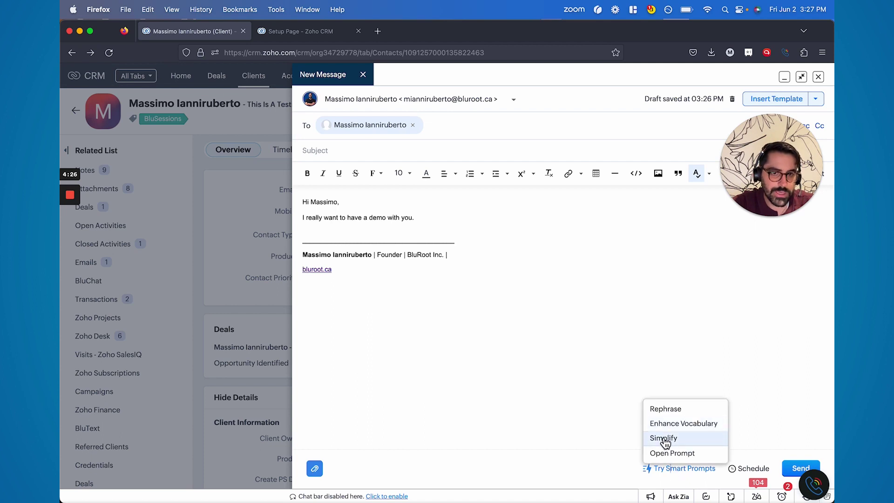
{"action": "left_click", "coordinate": [664, 454]}
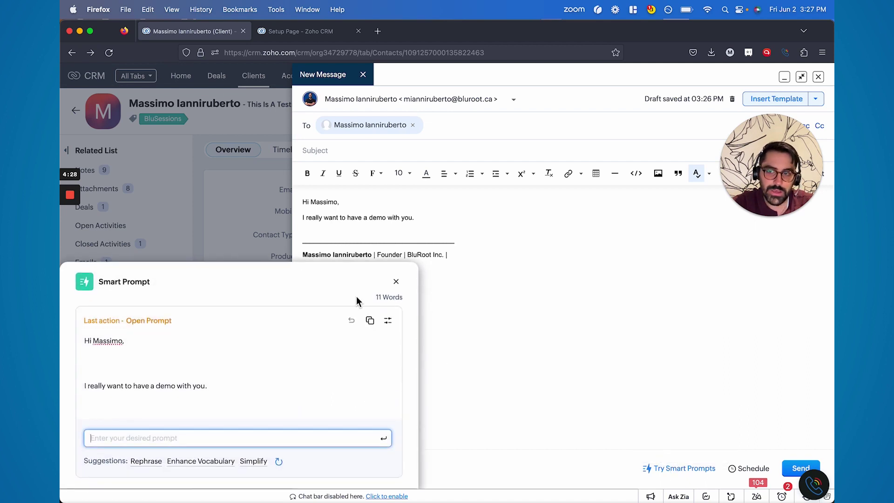
{"action": "left_click", "coordinate": [388, 320]}
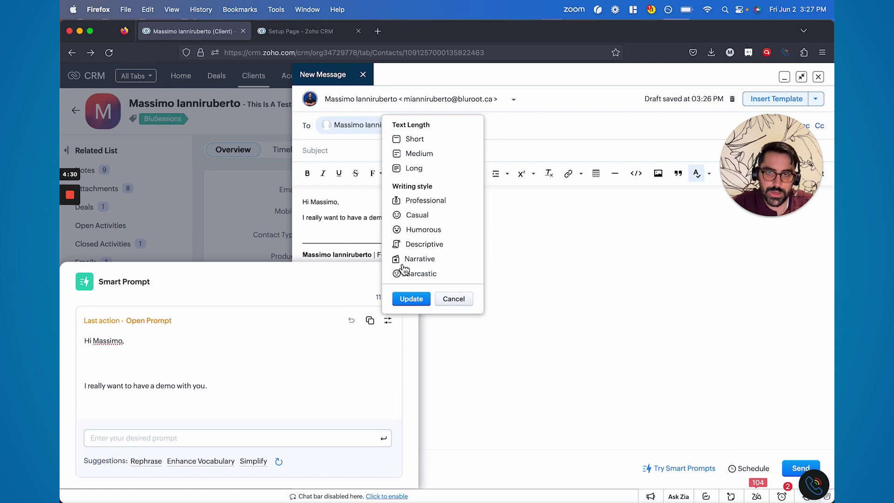
{"action": "left_click", "coordinate": [415, 138]}
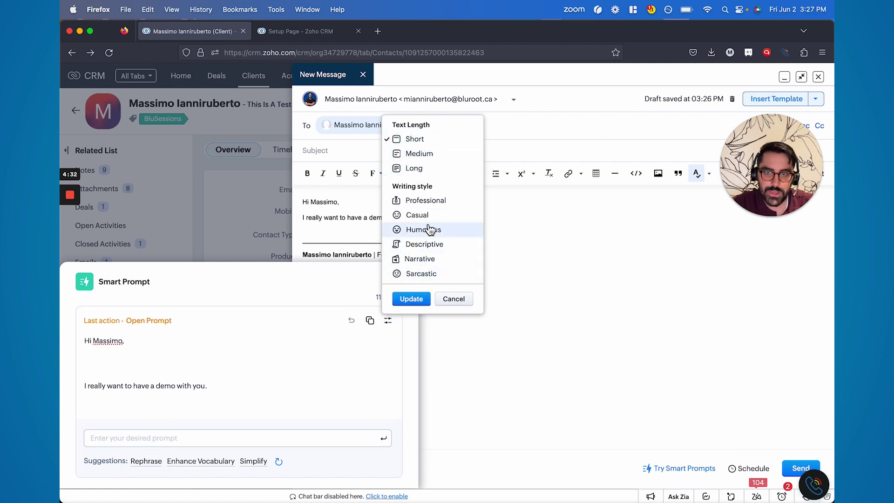
{"action": "left_click", "coordinate": [426, 201]}
{"action": "left_click", "coordinate": [416, 300]}
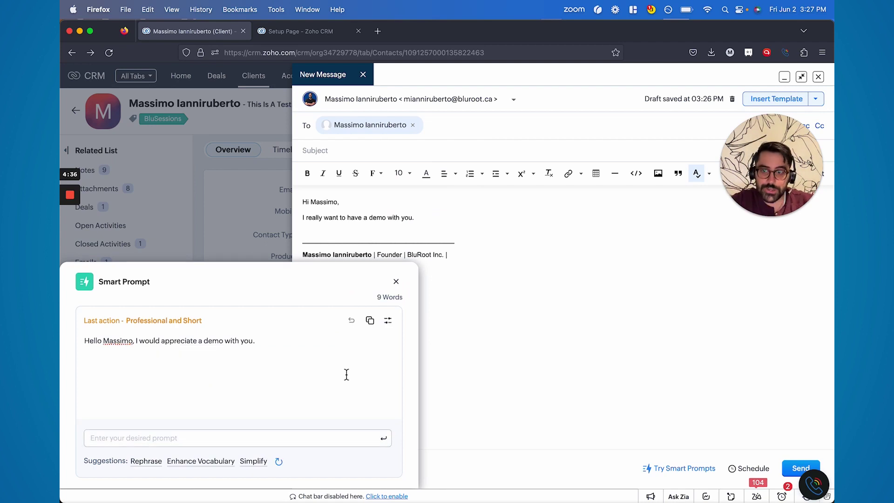
Step: Copy the rewrite and paste it over the existing email body
{"action": "left_click", "coordinate": [375, 326]}
{"action": "left_click_drag", "start_coordinate": [415, 219], "coordinate": [261, 191]}
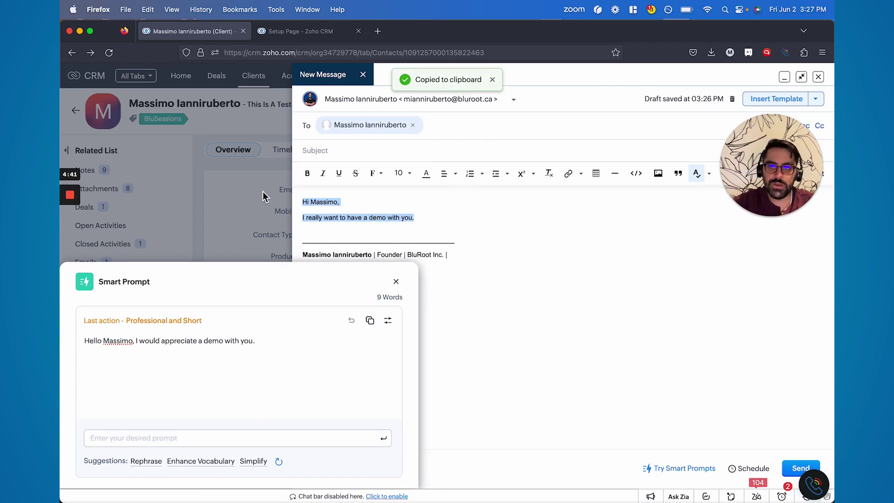
{"action": "key", "text": "super+v"}
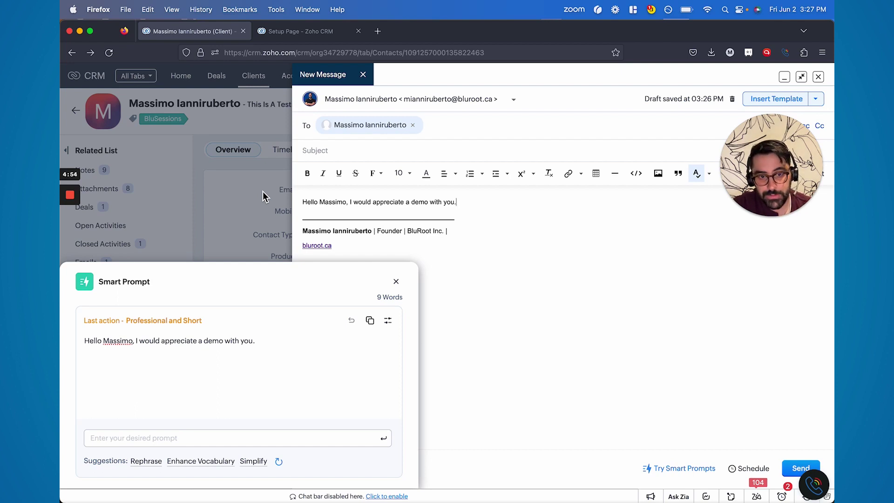
{"action": "left_click", "coordinate": [396, 282]}
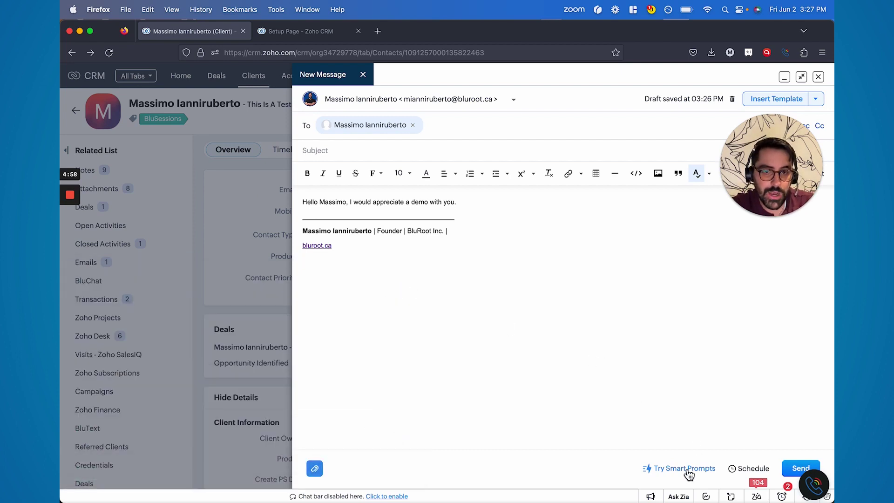
{"action": "left_click", "coordinate": [688, 471]}
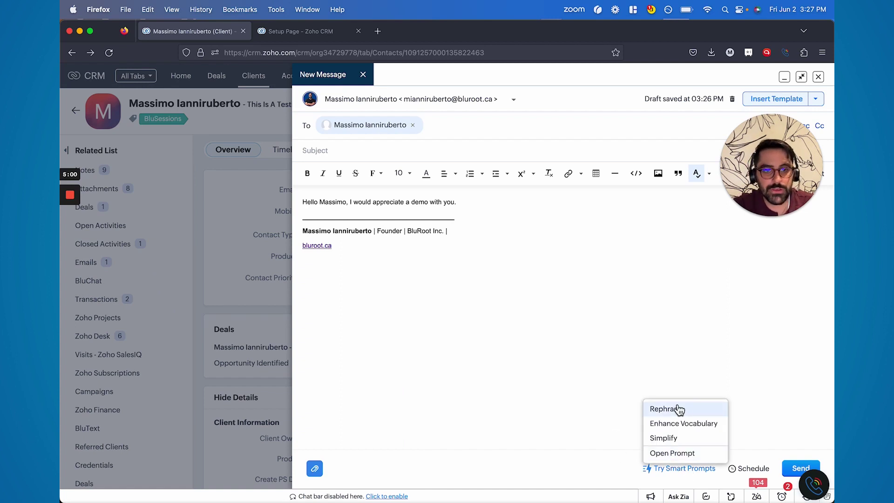
{"action": "left_click", "coordinate": [669, 455]}
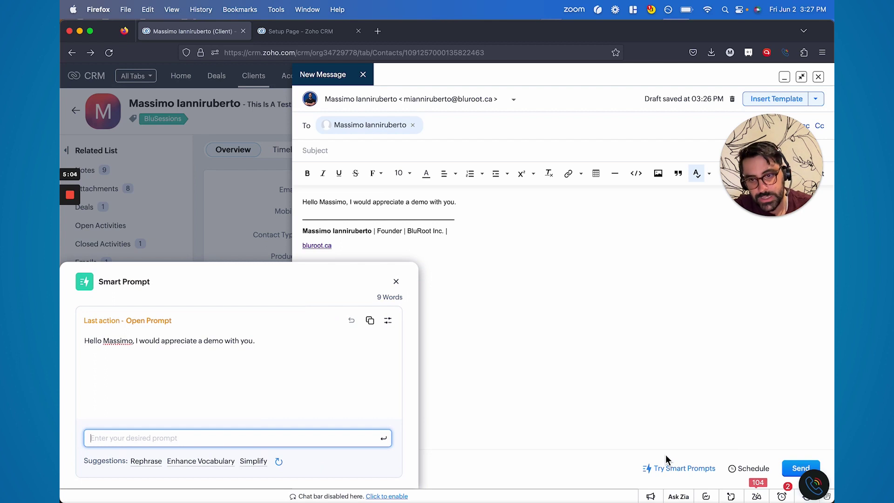